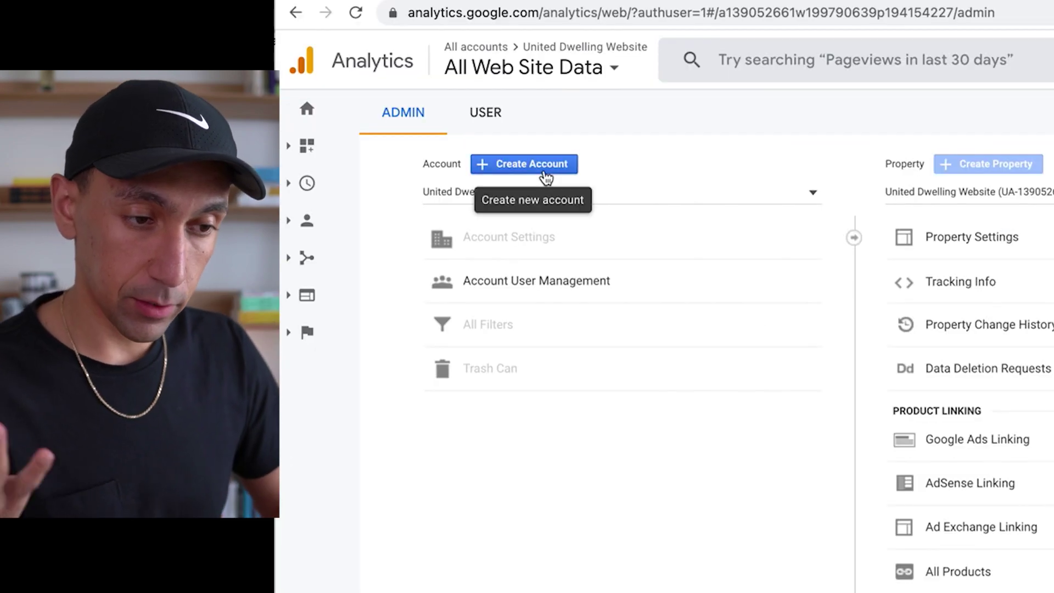
- Start creating a new account from the Account column of the Admin page
left_click(544, 173)
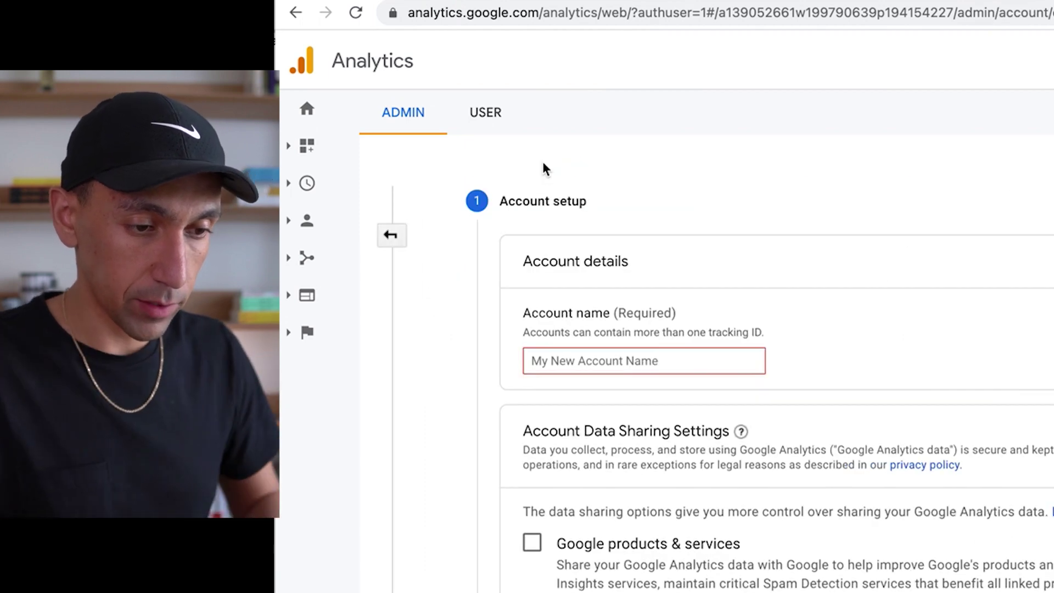
- Name the account 'Sample Website', keep all four data-sharing options enabled, and continue
left_click(653, 367)
type("Sample We")
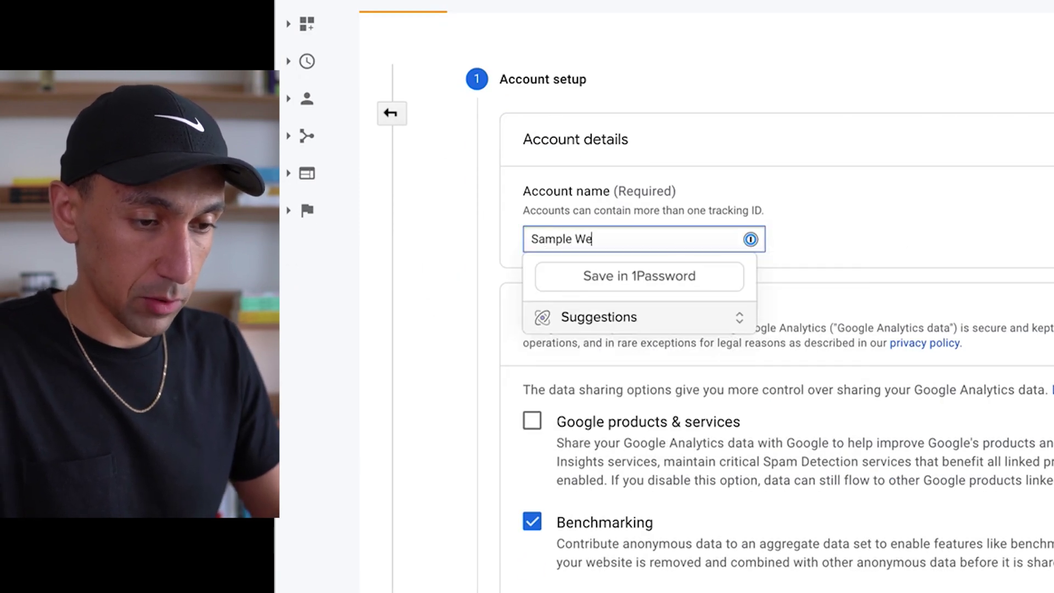
type("bsite")
scroll(994, 292, "down", 2)
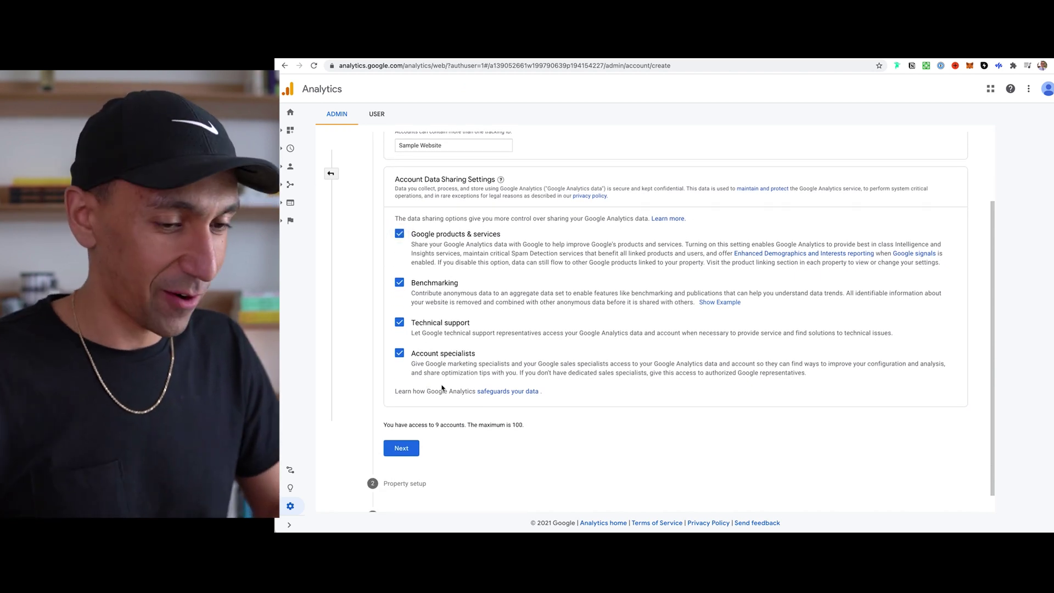
scroll(418, 390, "down", 1)
left_click(407, 432)
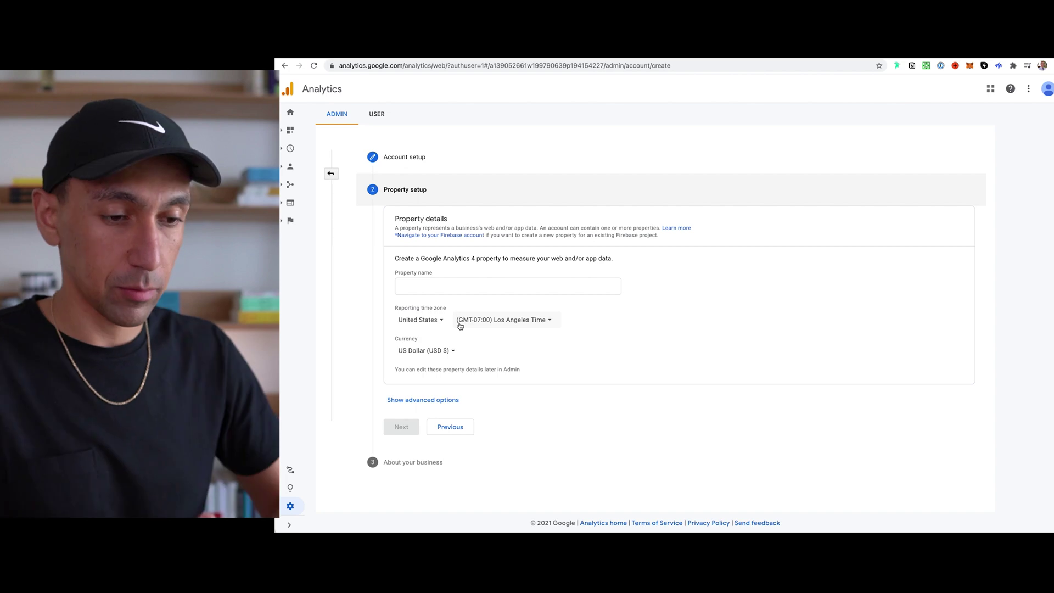
- Name the property 'Sample Website' with Universal Analytics left off, keeping Los Angeles time and US Dollar
left_click(443, 285)
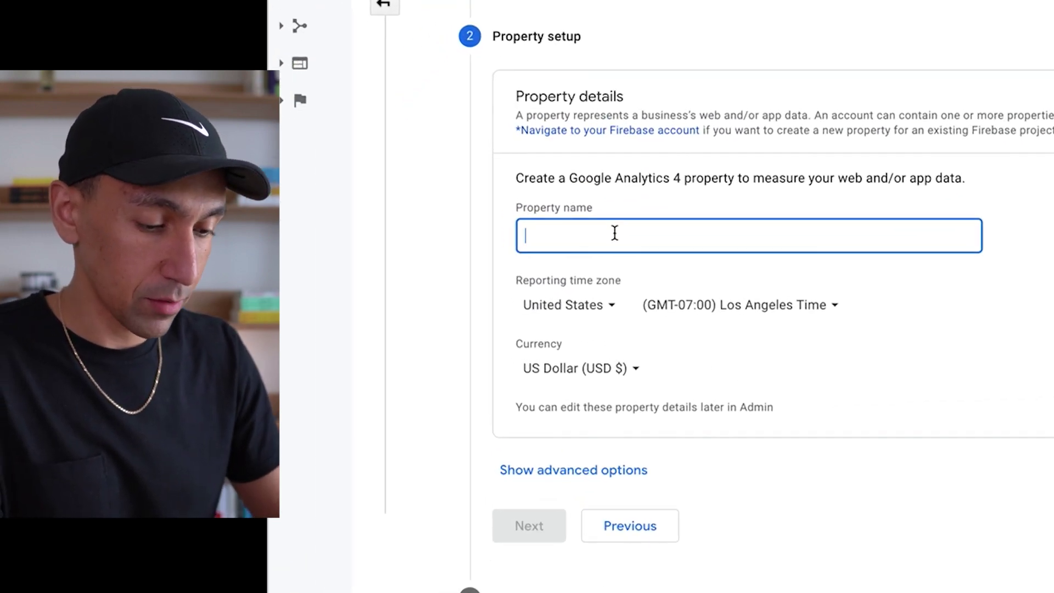
type("Sa")
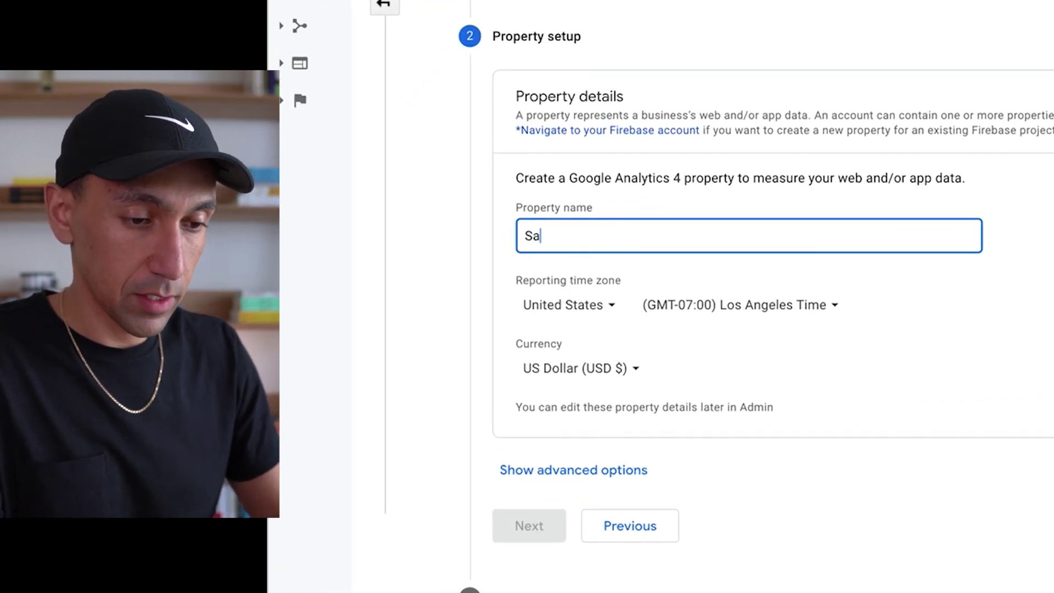
type("mple Website")
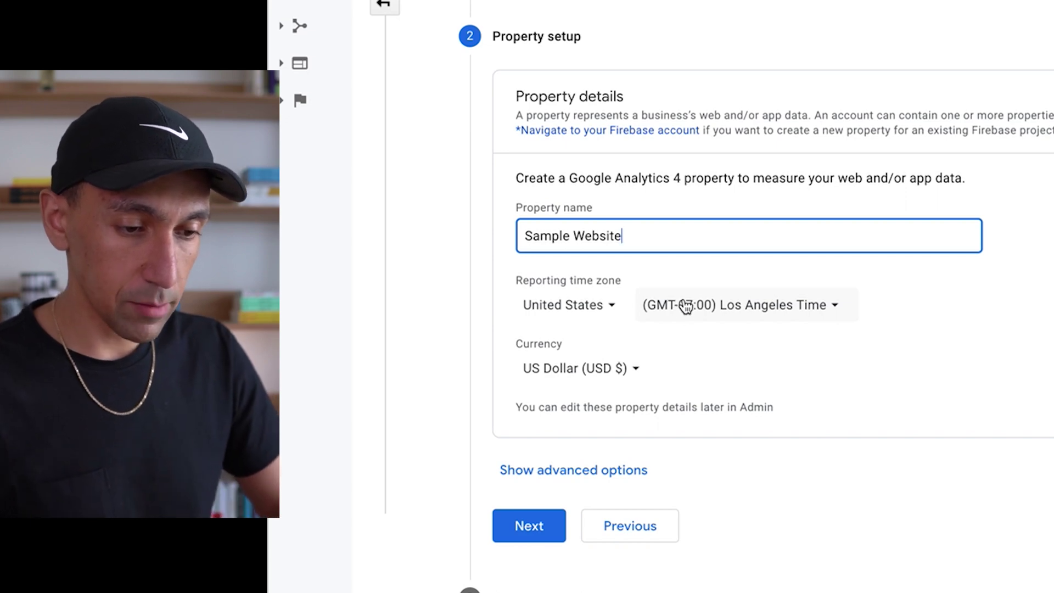
scroll(543, 483, "down", 1)
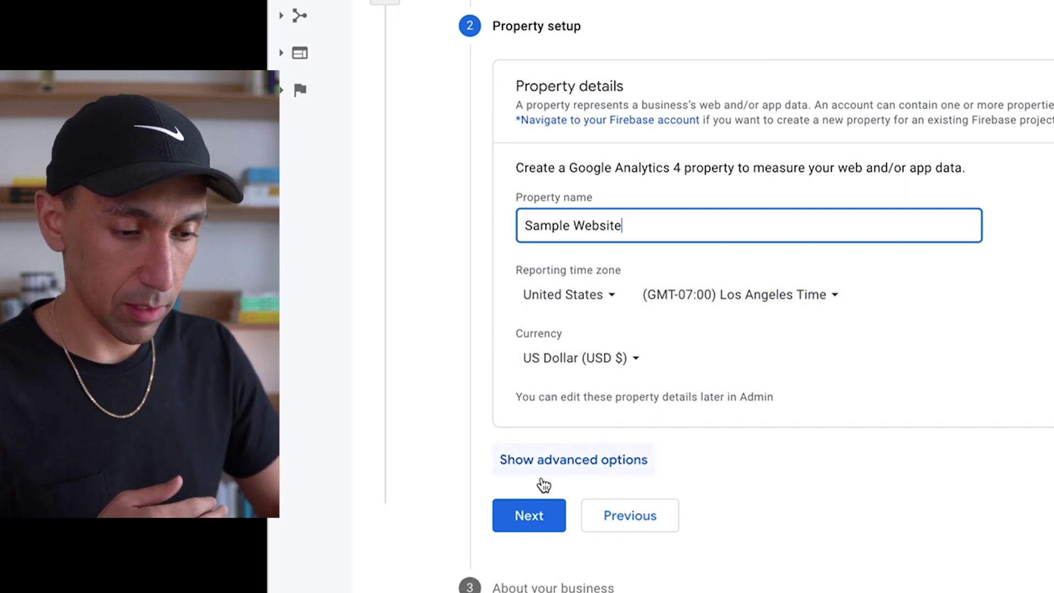
left_click(548, 471)
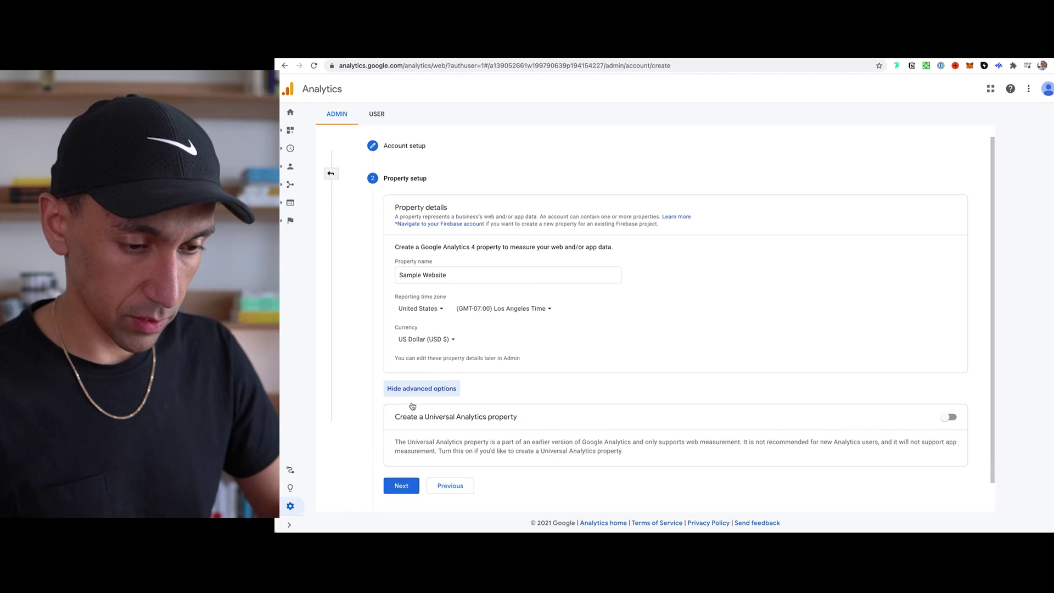
scroll(412, 406, "down", 1)
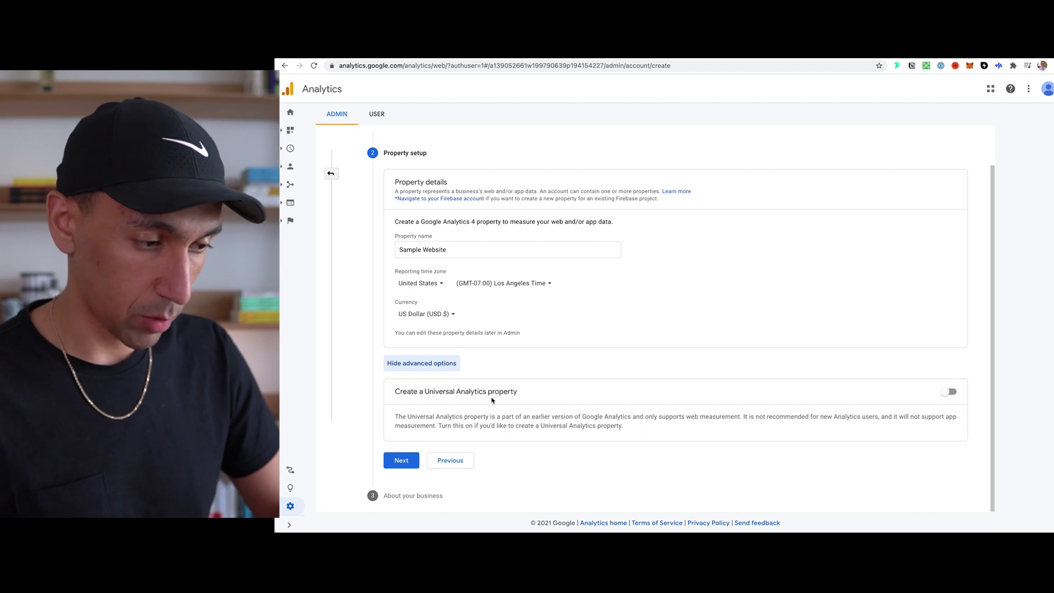
left_click(401, 461)
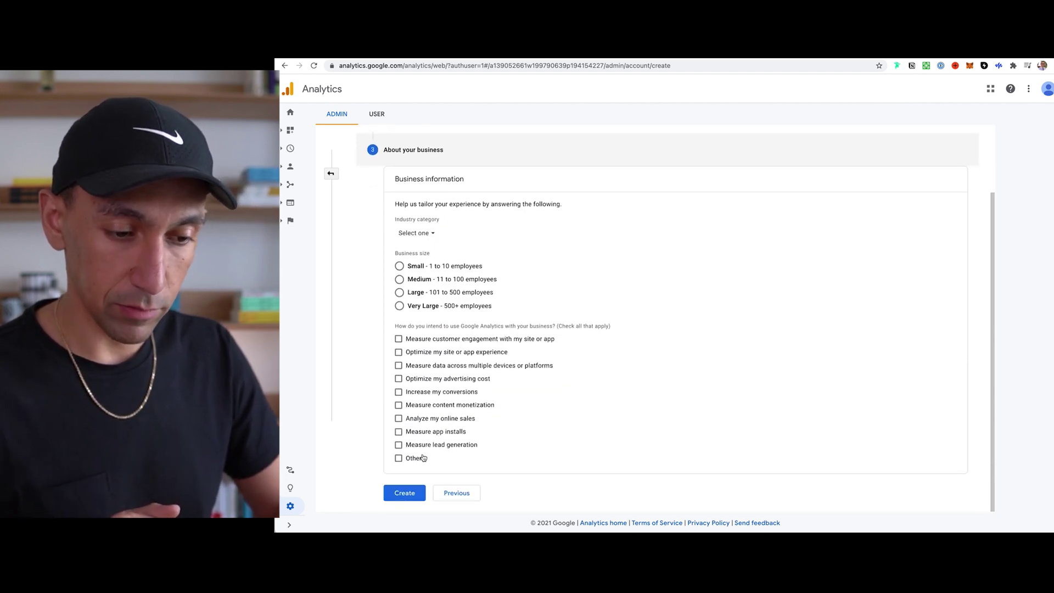
- Choose Small business size, create the account, and accept the Data Processing and measurement terms
left_click(400, 493)
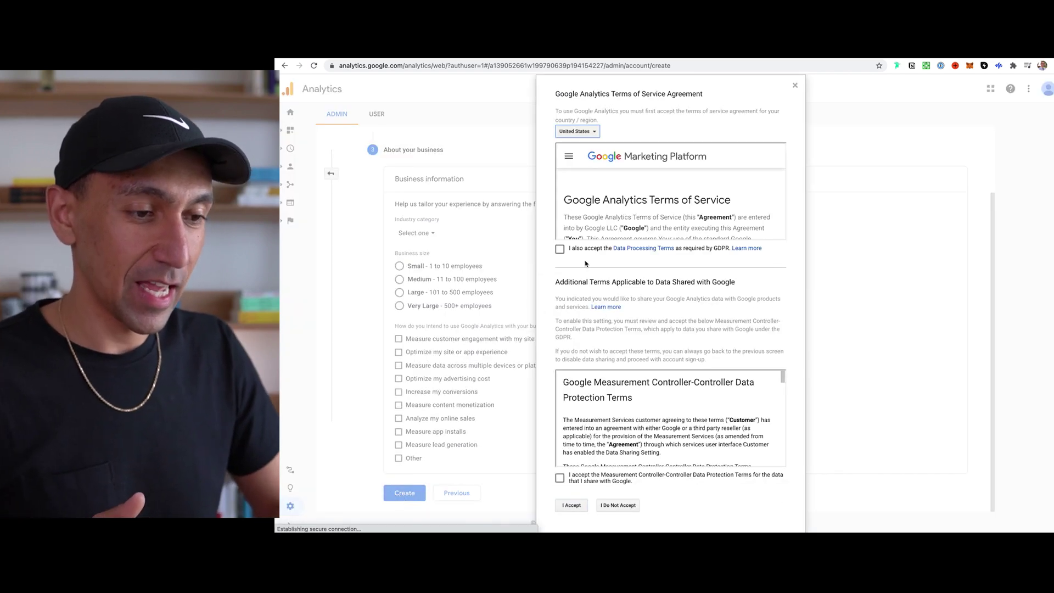
left_click(559, 250)
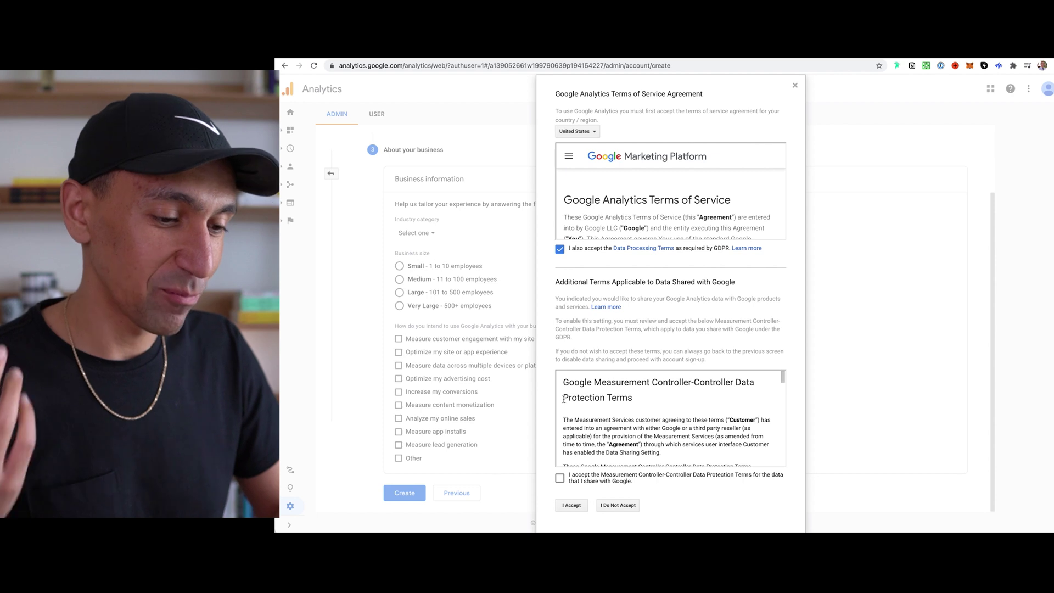
left_click(560, 479)
left_click(570, 505)
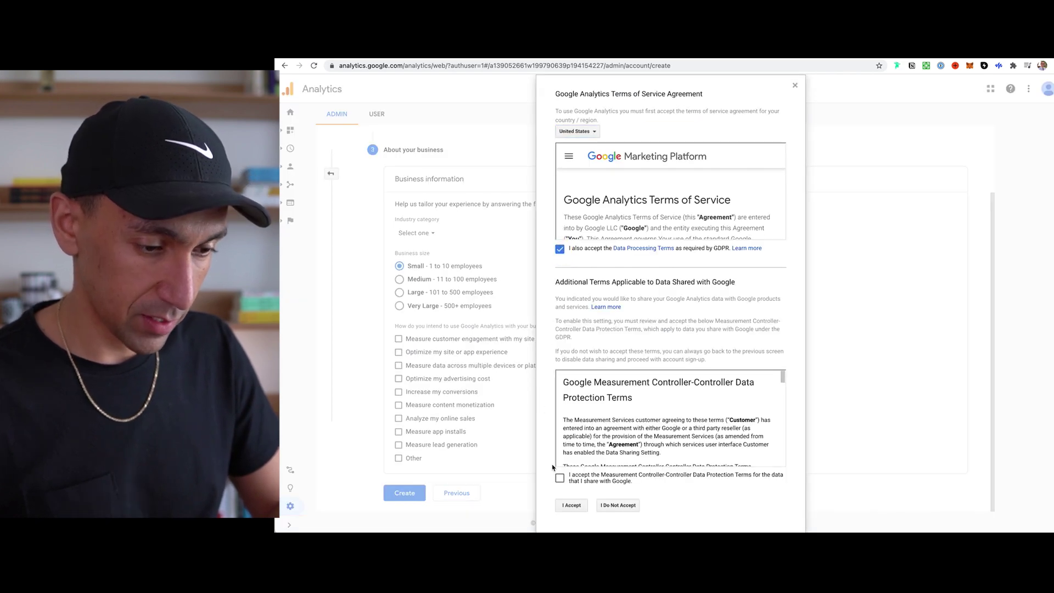
left_click(560, 479)
left_click(572, 506)
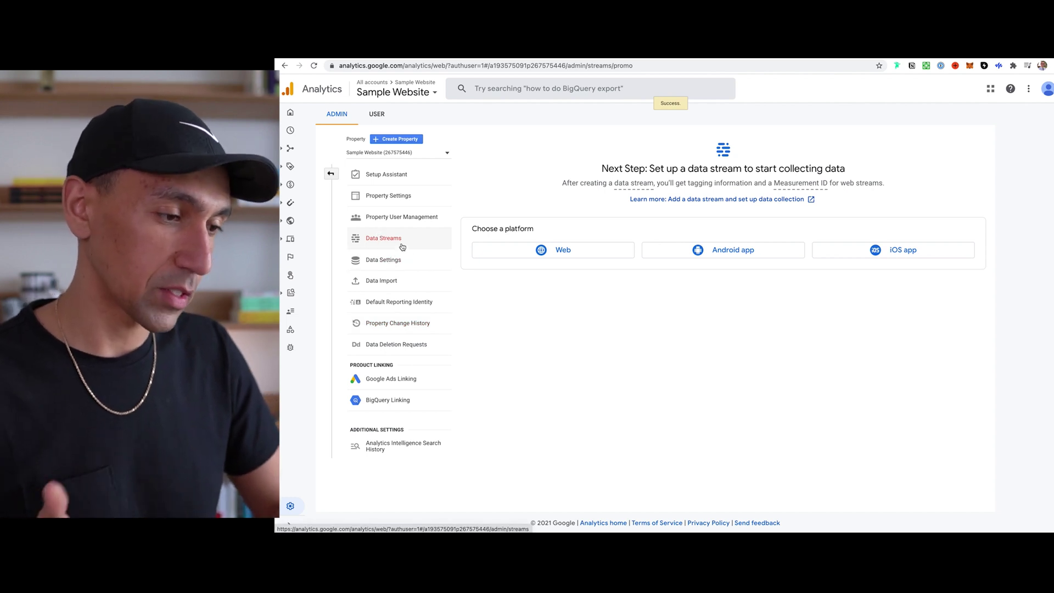
- Choose Web as the platform for the new data stream
left_click(576, 252)
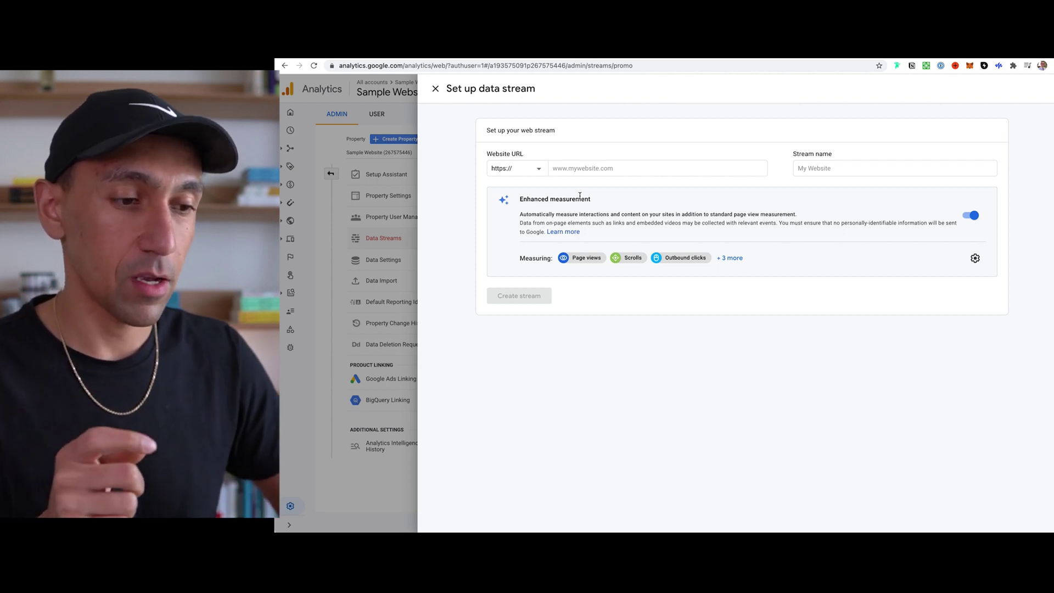
left_click(506, 173)
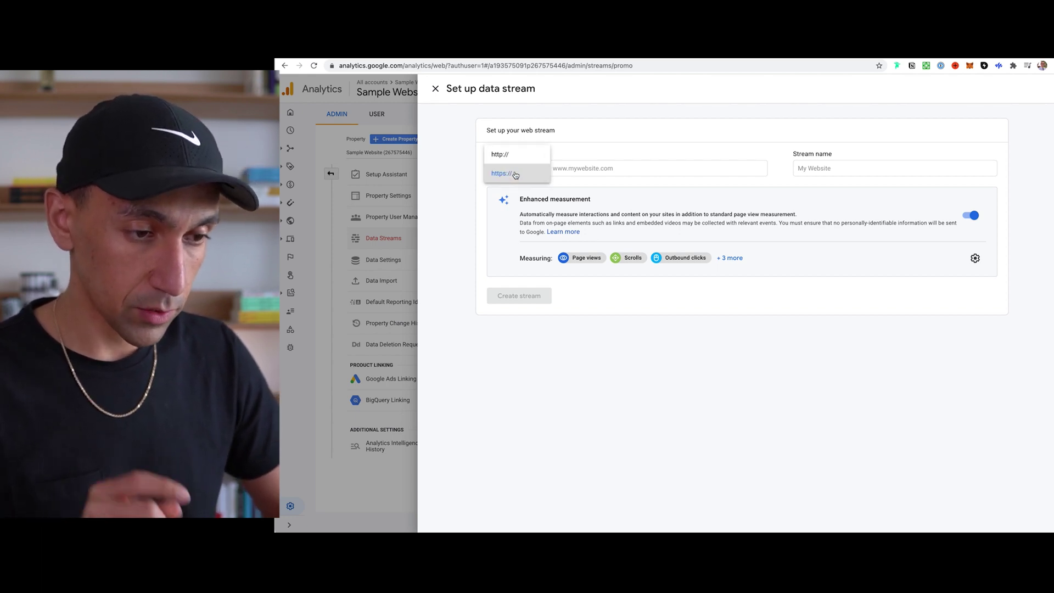
left_click(513, 173)
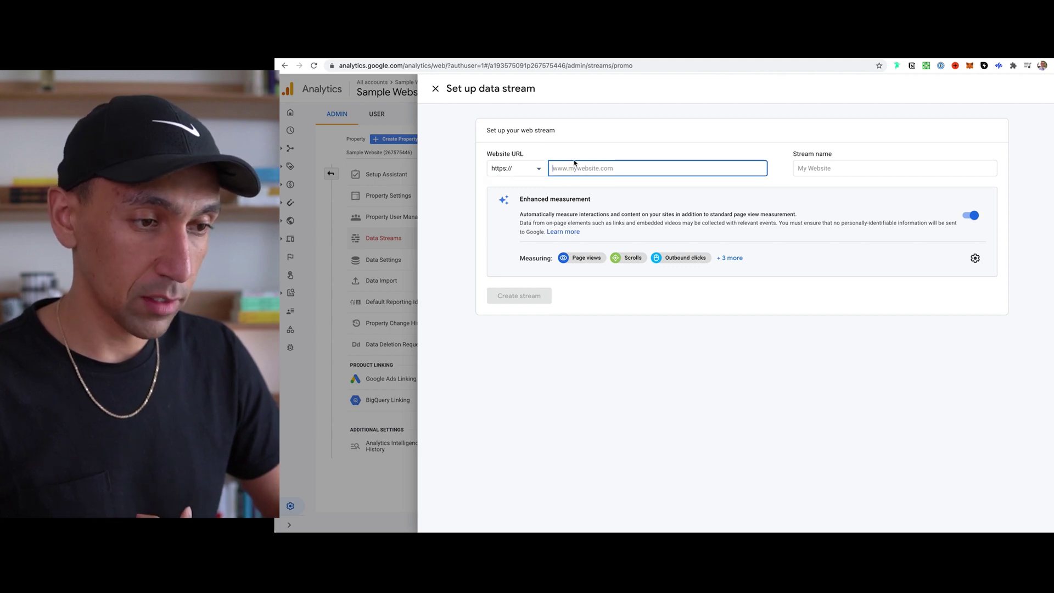
key("ctrl+Tab")
left_click_drag(439, 65, 333, 65)
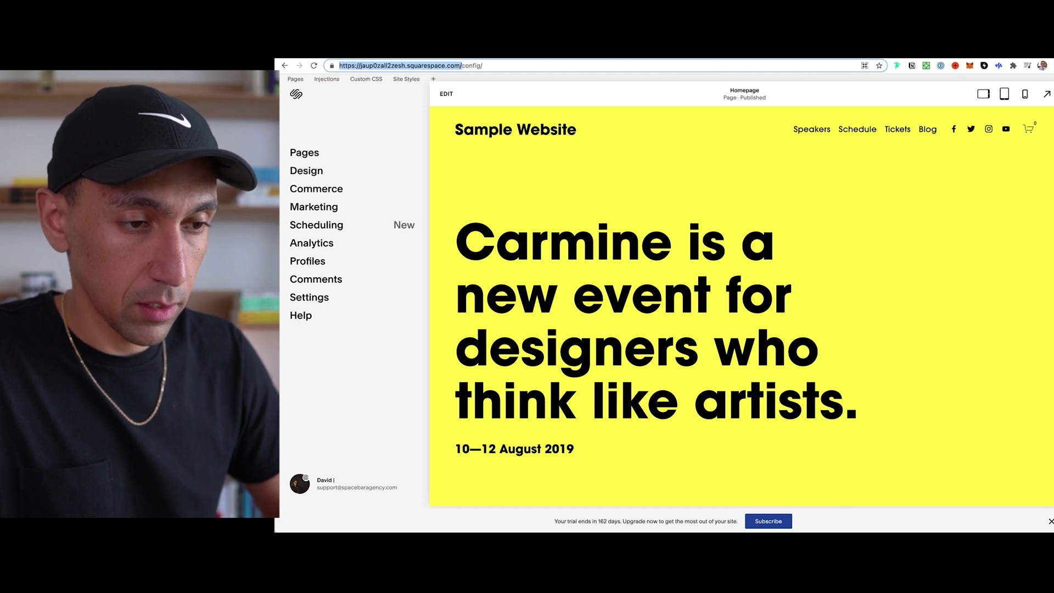
key("ctrl+c")
key("ctrl+Tab")
key("ctrl+v")
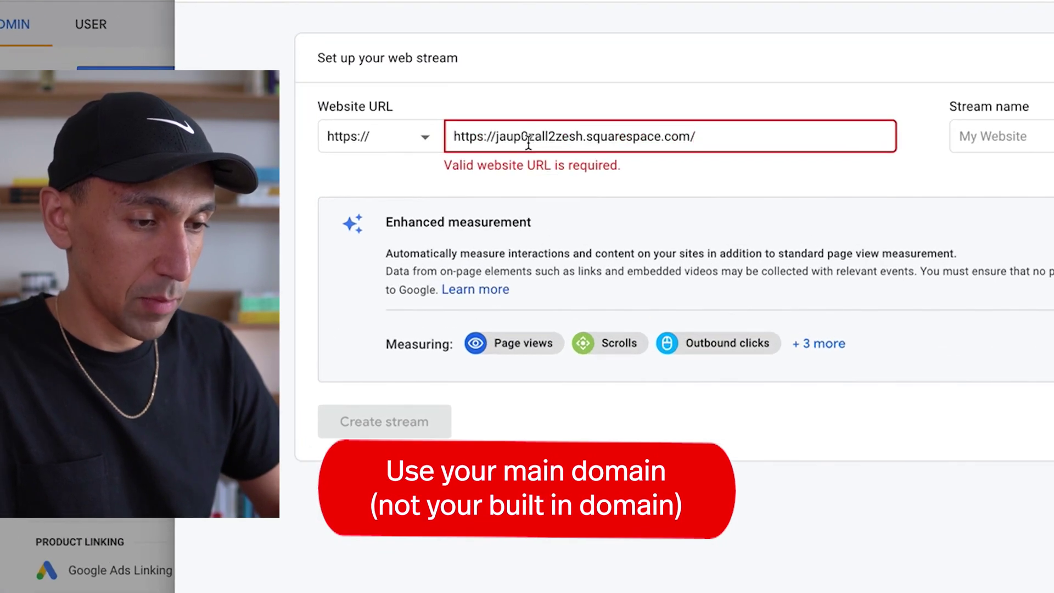
left_click_drag(495, 137, 443, 141)
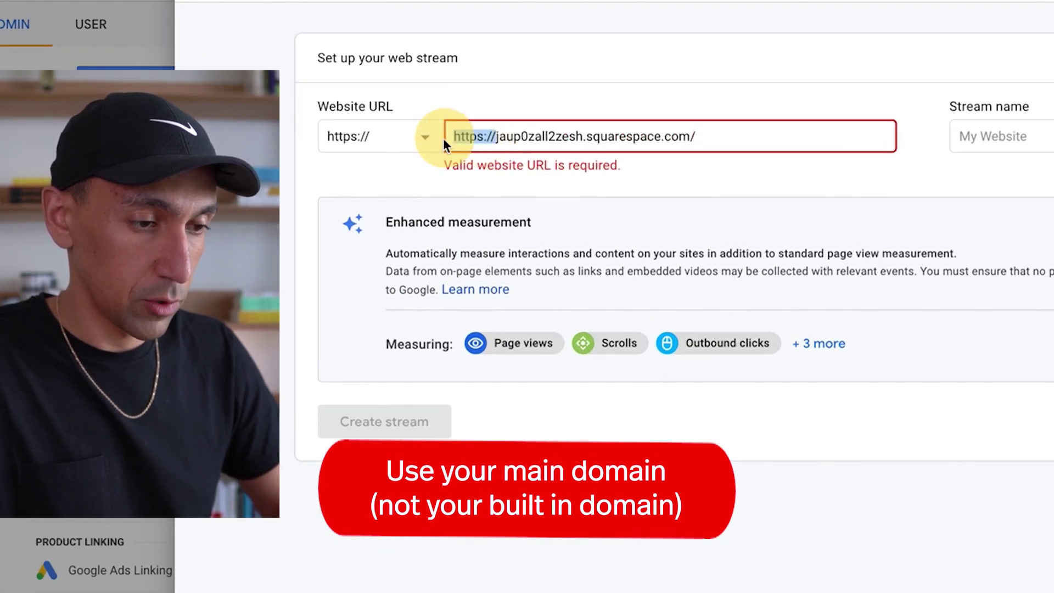
key("BackSpace")
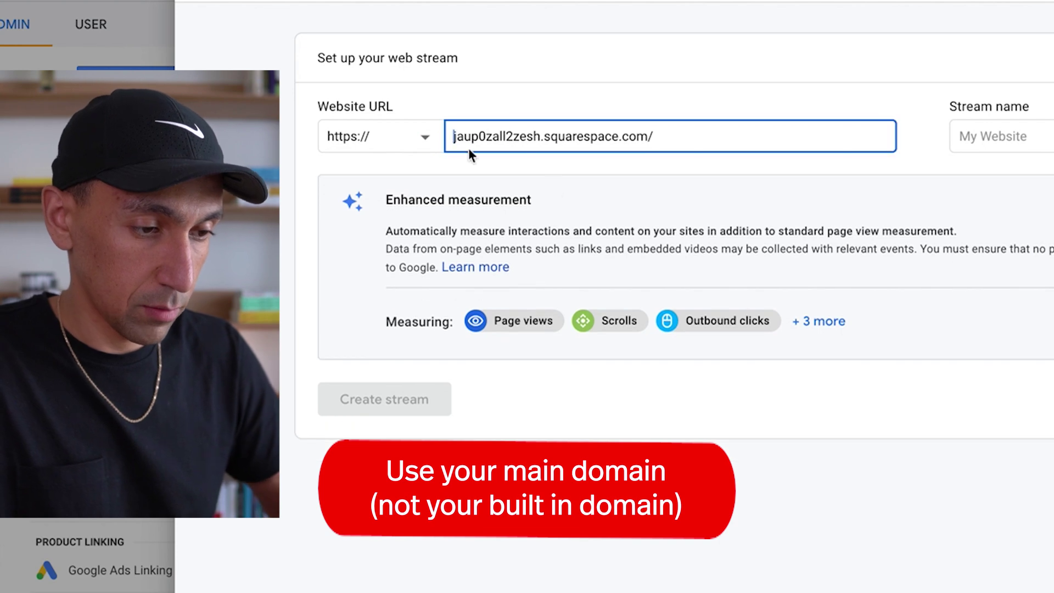
left_click(679, 134)
key("BackSpace")
key("ctrl+a")
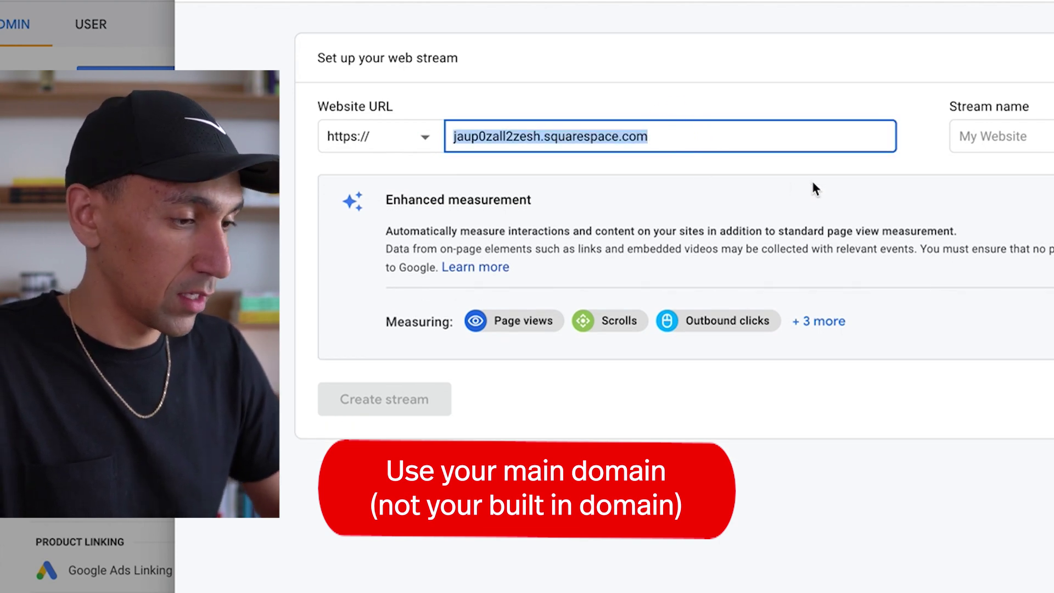
- Name the stream 'Sample Website', review and save enhanced measurement settings, and create the stream
left_click(981, 136)
type("Sample Website")
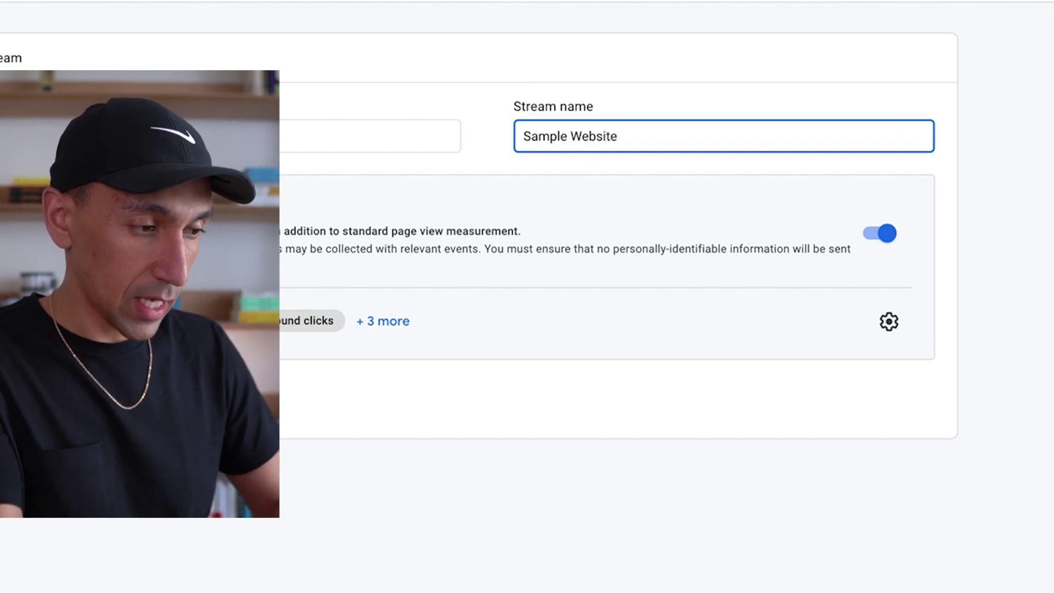
left_click(888, 323)
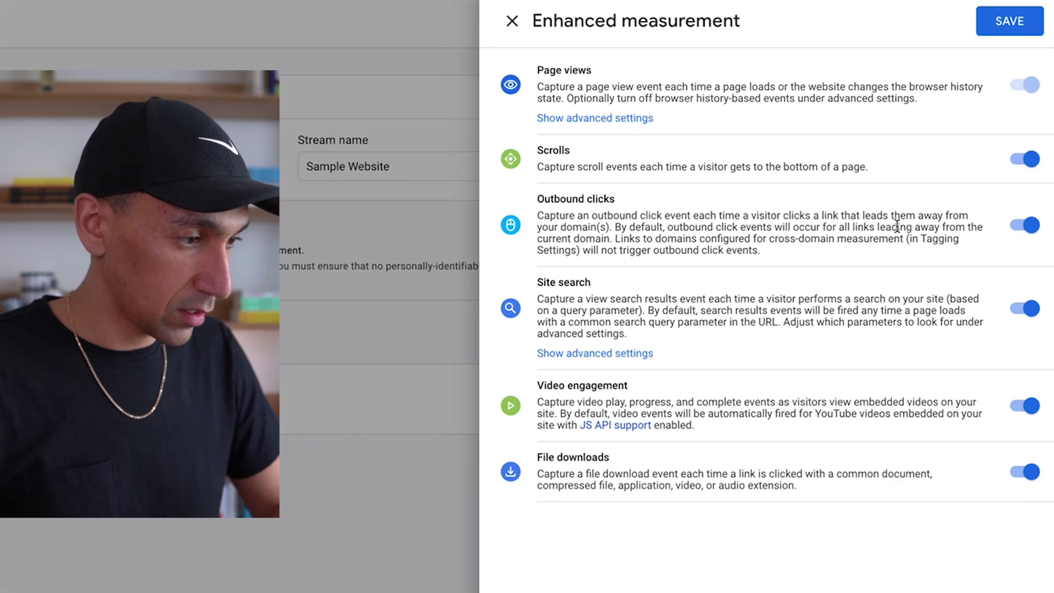
left_click(1009, 22)
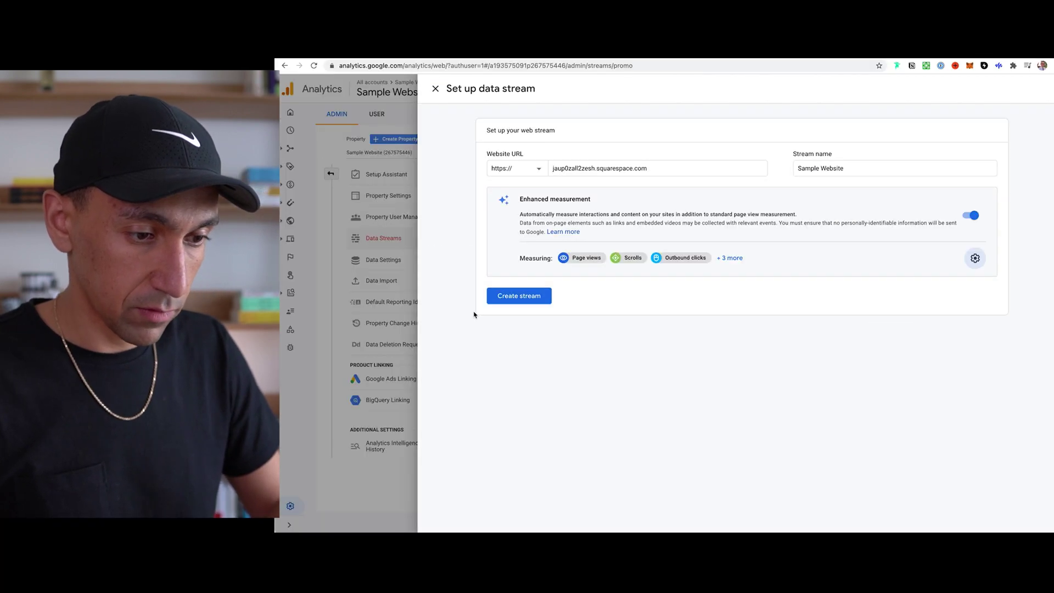
left_click(521, 298)
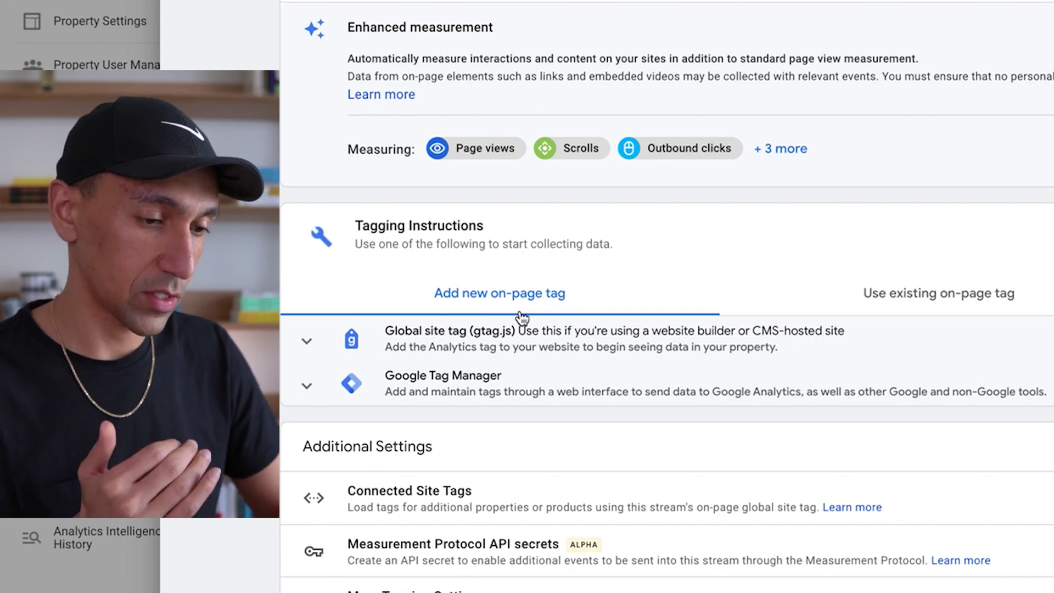
- Expand the Global site tag (gtag.js) instructions and select the whole code snippet
left_click(522, 347)
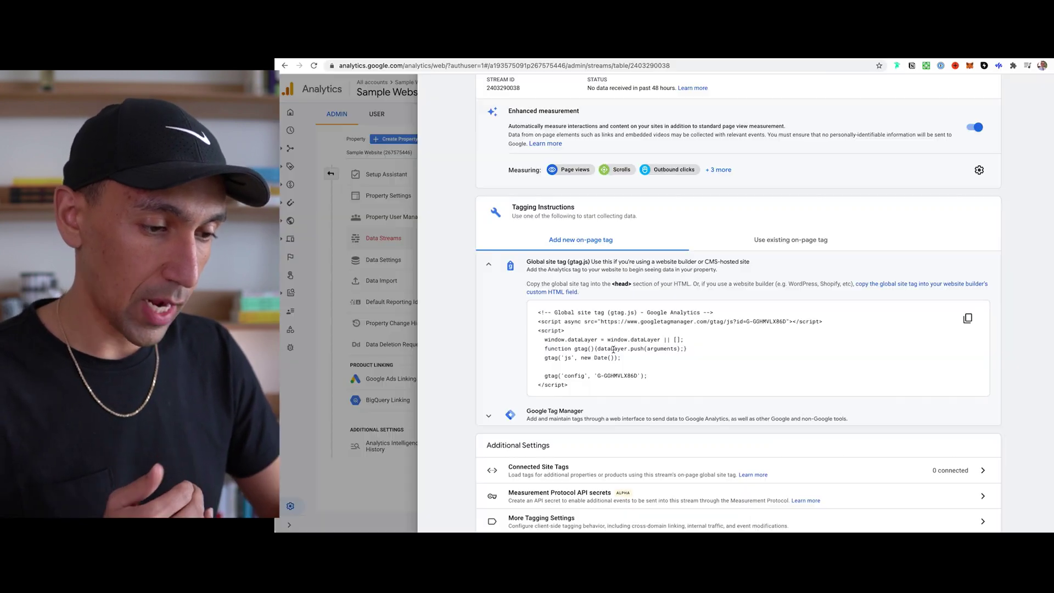
left_click_drag(576, 387, 534, 317)
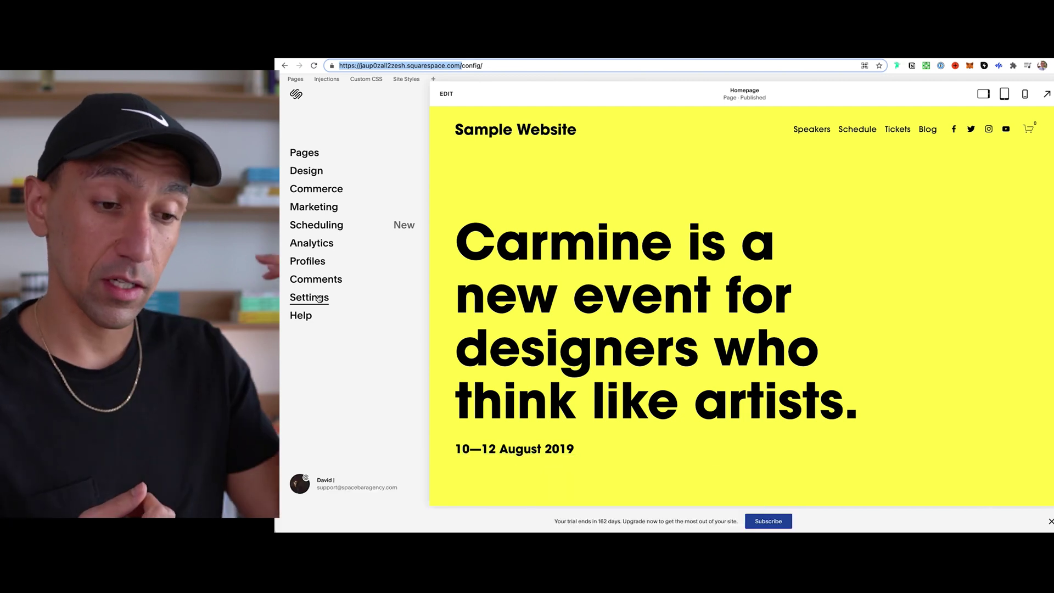
- Paste the gtag script into the Header of Settings > Advanced > Code Injection and save
left_click(318, 298)
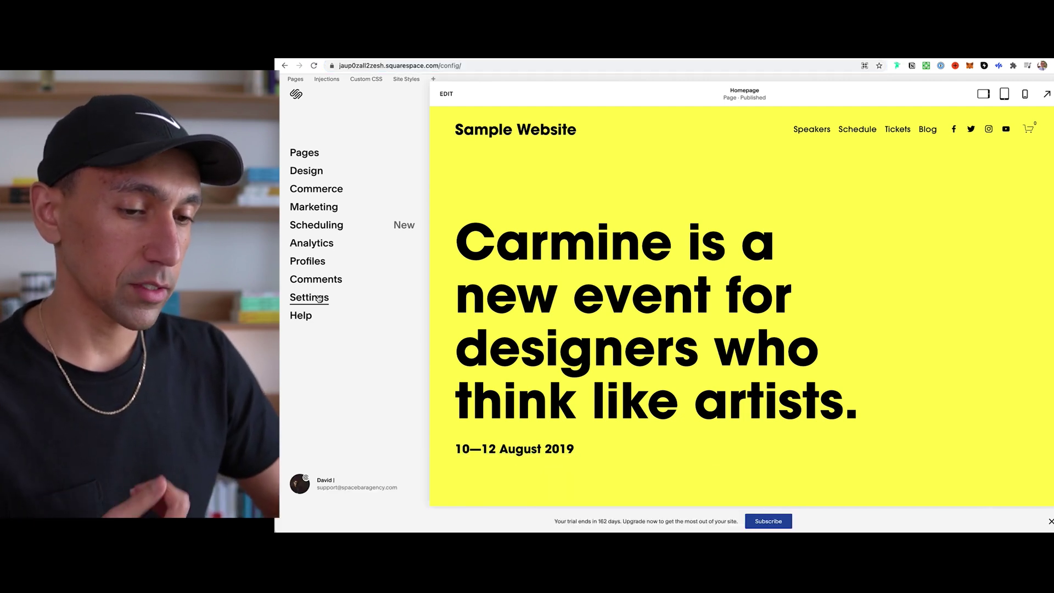
left_click(309, 395)
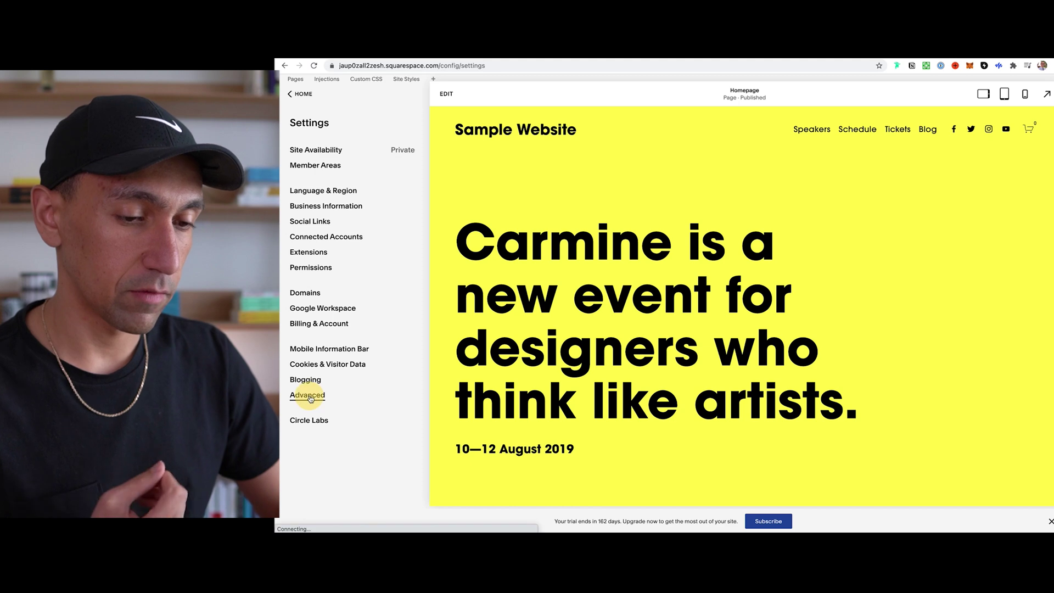
left_click(331, 185)
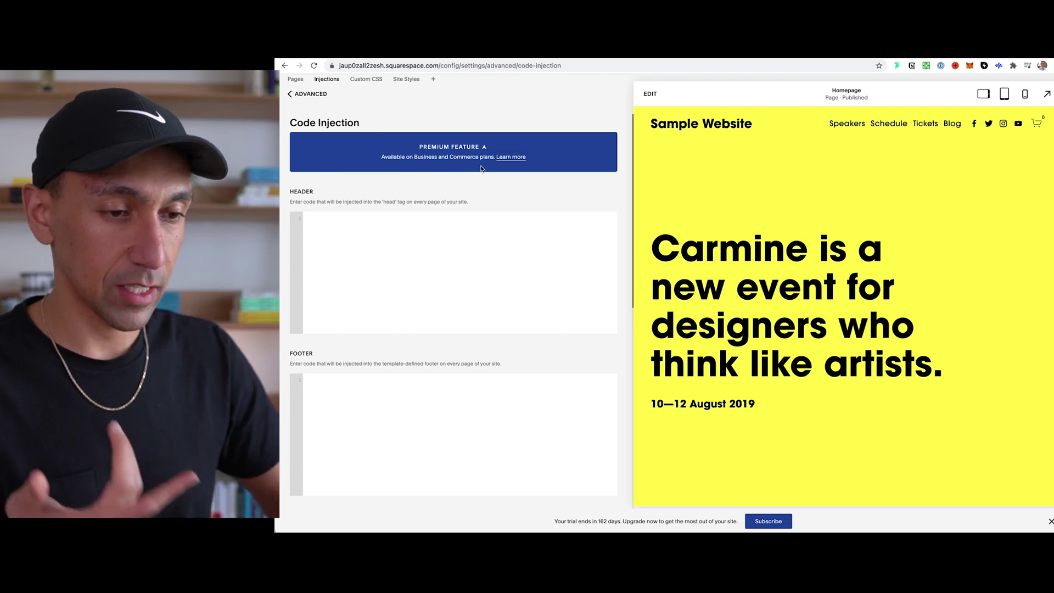
left_click(415, 233)
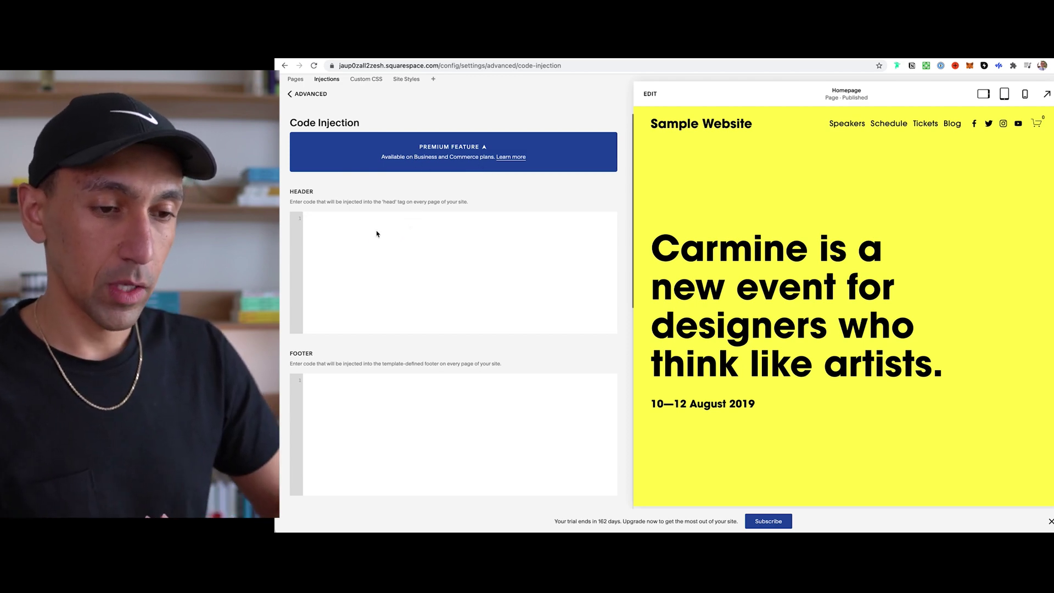
key("ctrl+v")
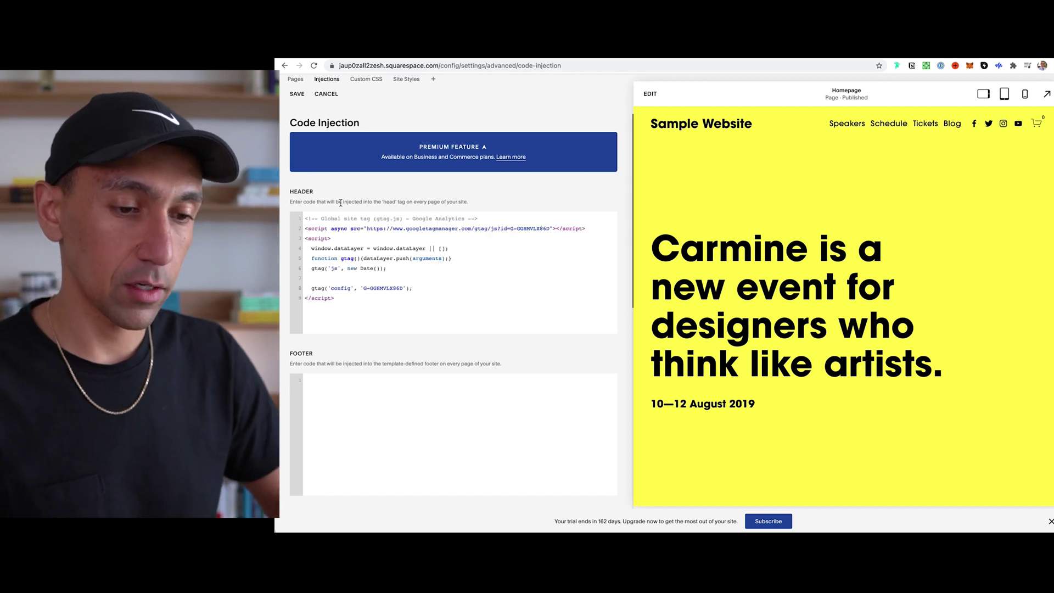
left_click(297, 94)
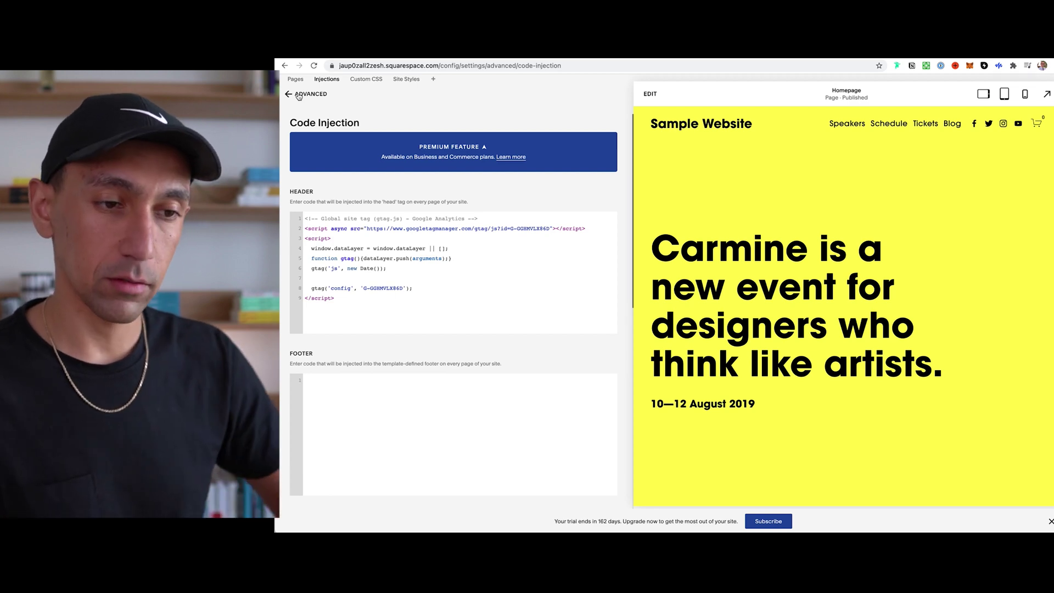
left_click(298, 94)
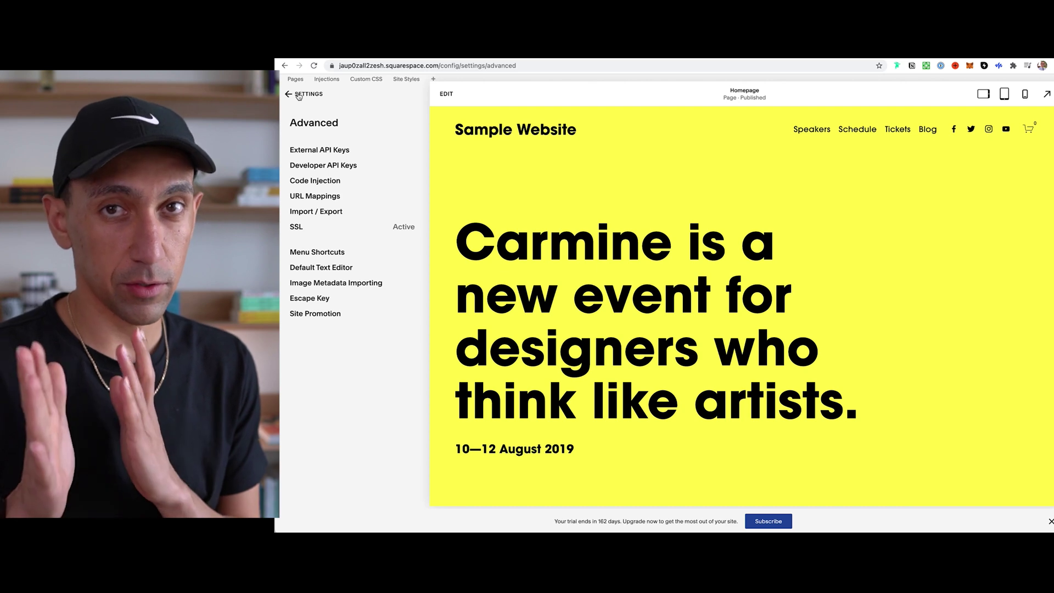
- Look at External API Keys, then reopen Code Injection to verify the header gtag script
left_click(327, 151)
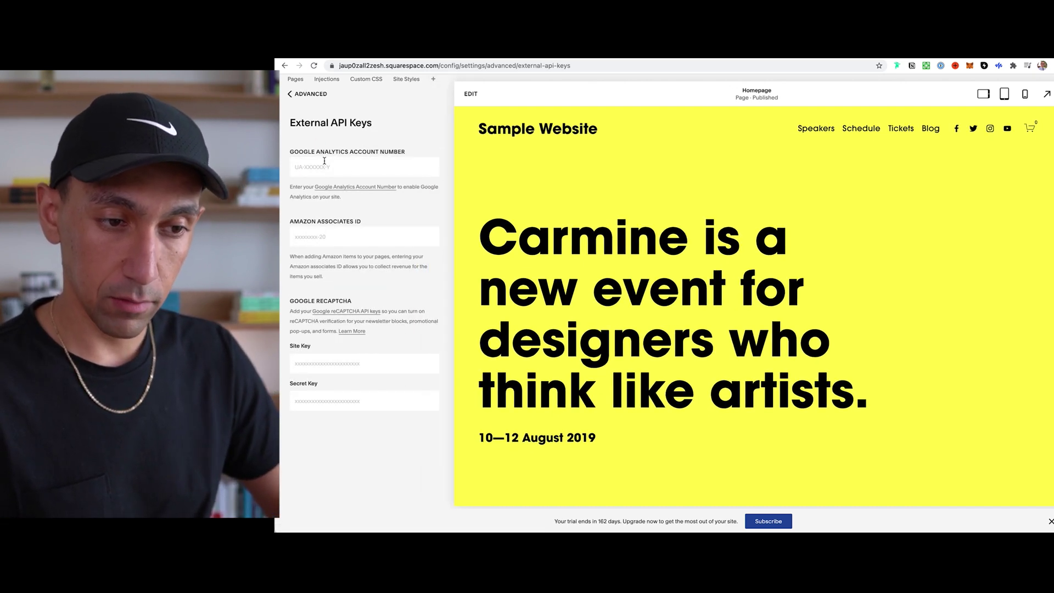
left_click(323, 168)
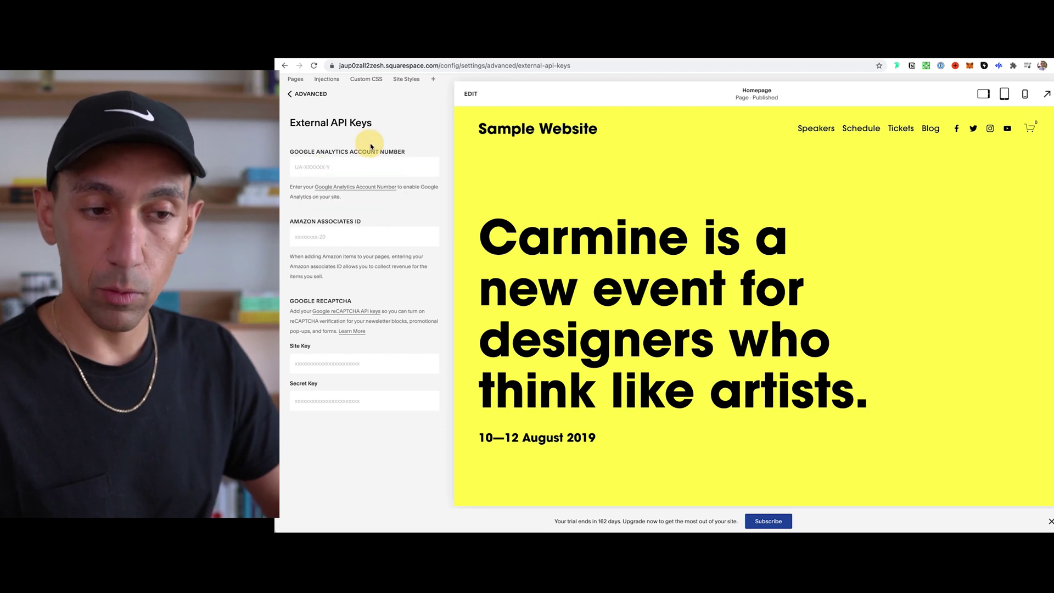
left_click(310, 94)
left_click(331, 181)
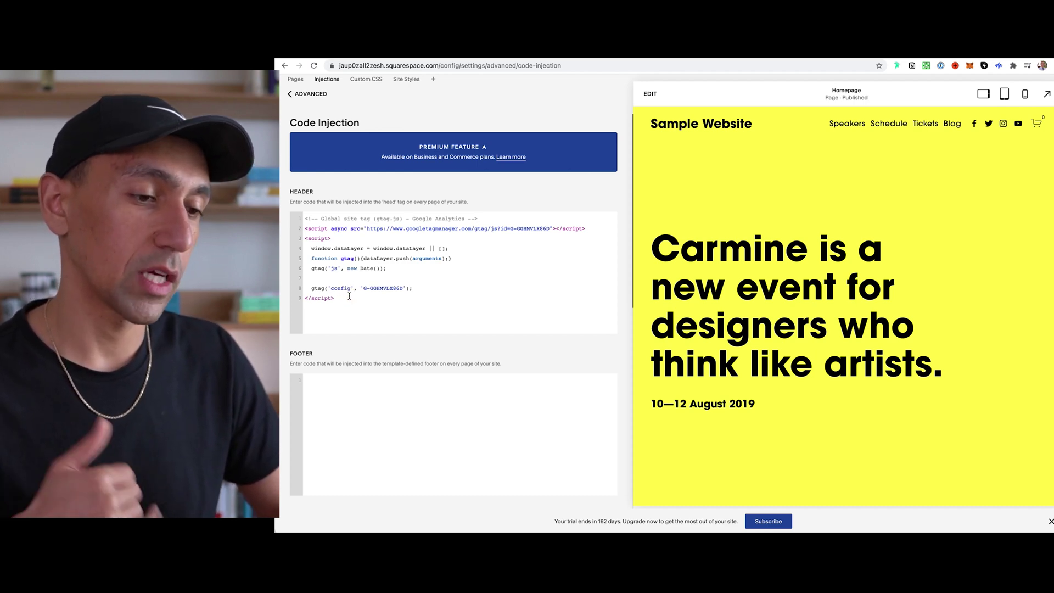
left_click(349, 297)
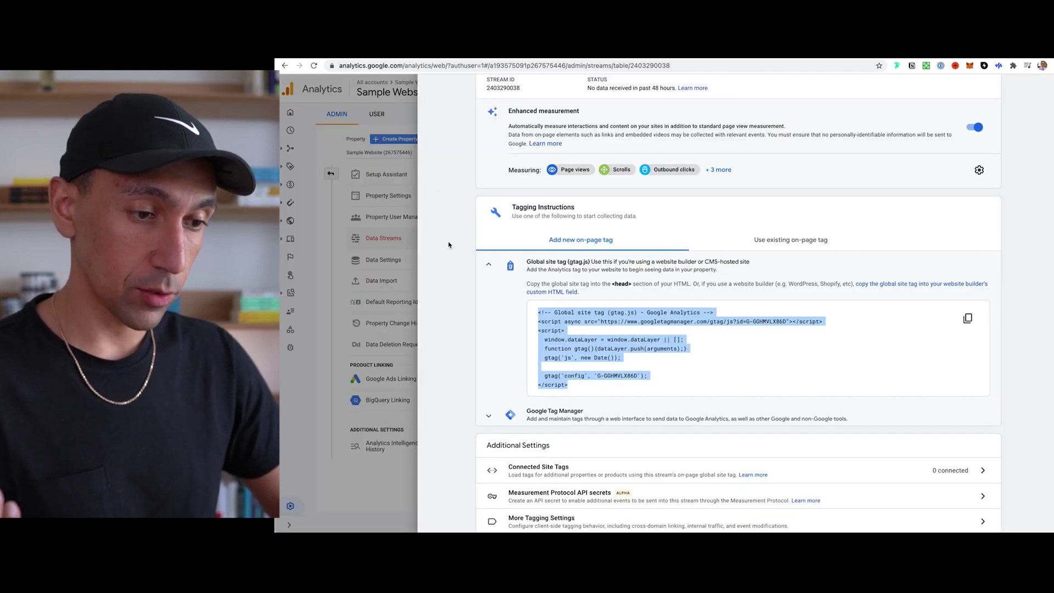
left_click(442, 263)
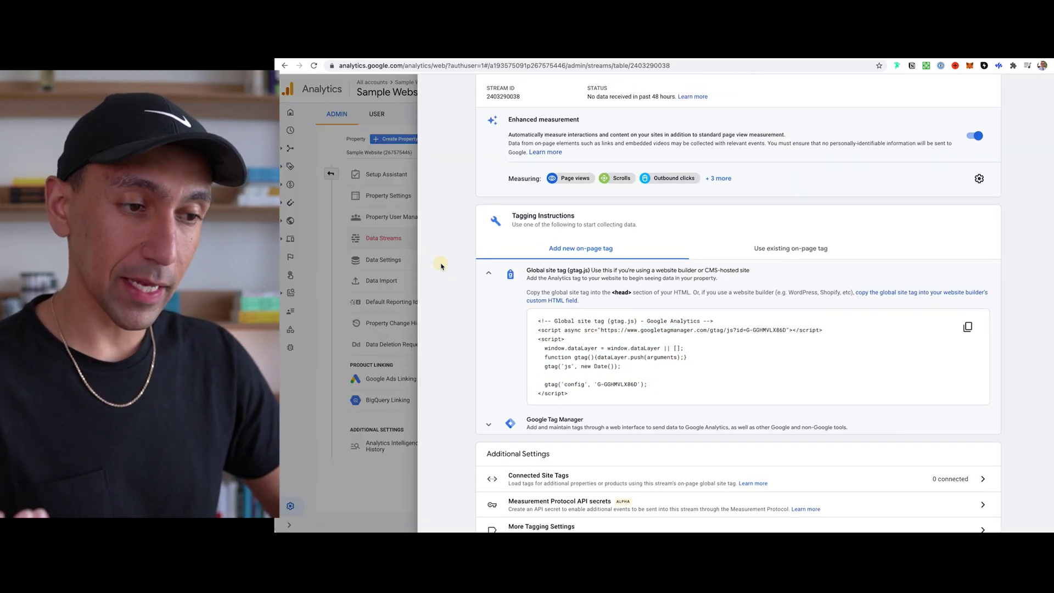
- Close the Sample Website web stream details panel to return to Data Streams
scroll(441, 266, "up", 3)
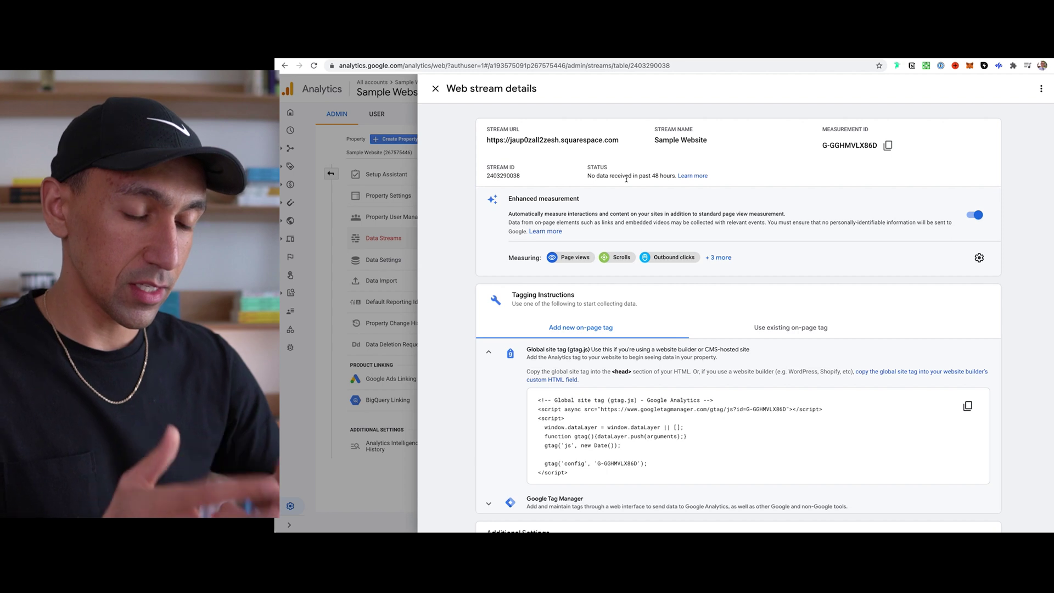
left_click(436, 89)
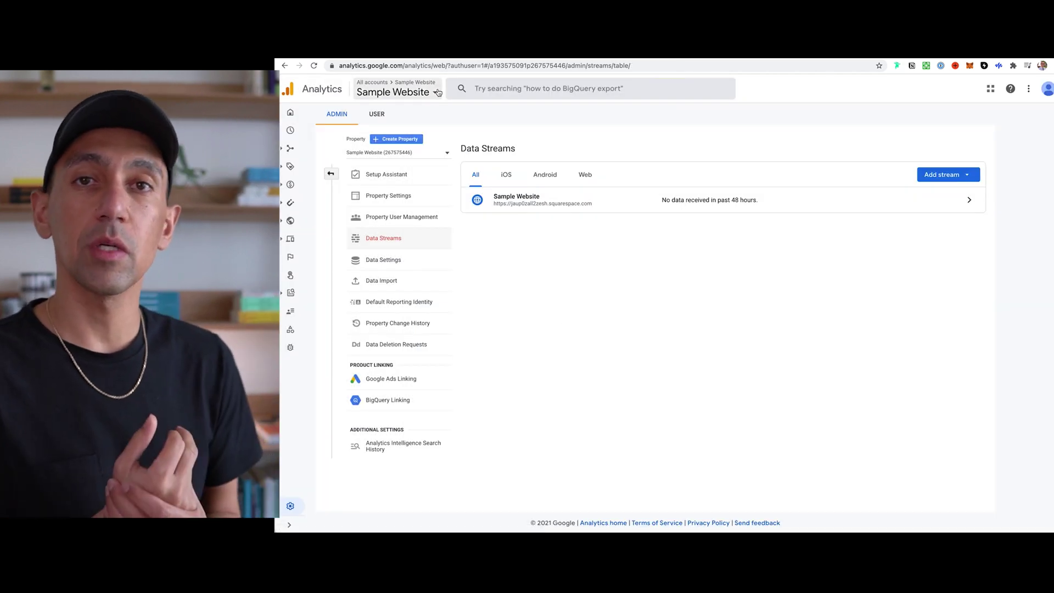